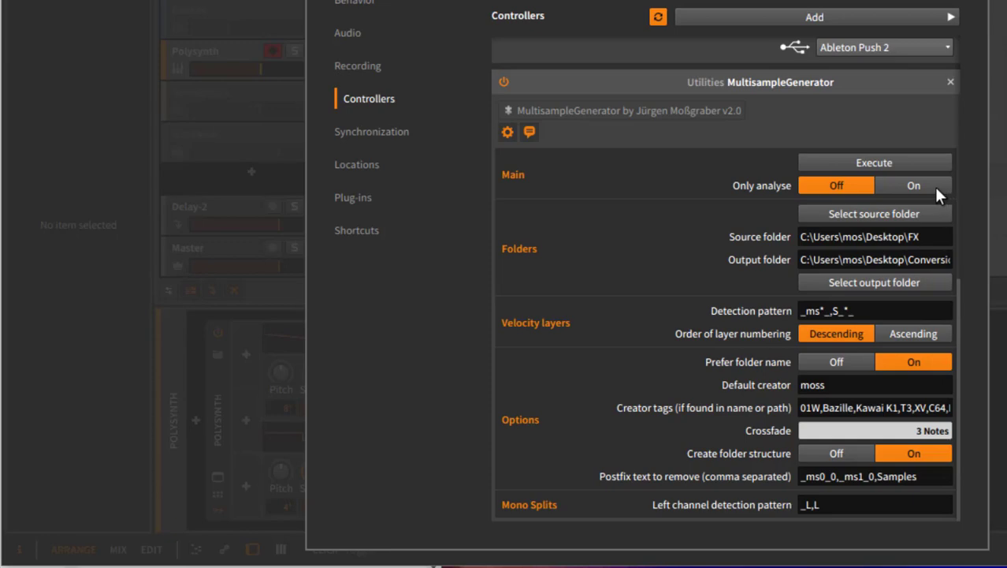
Choose Sounds > 01 Piano > El. Piano as the source folder and switch Only analyse on.
{"action": "left_click", "coordinate": [933, 189]}
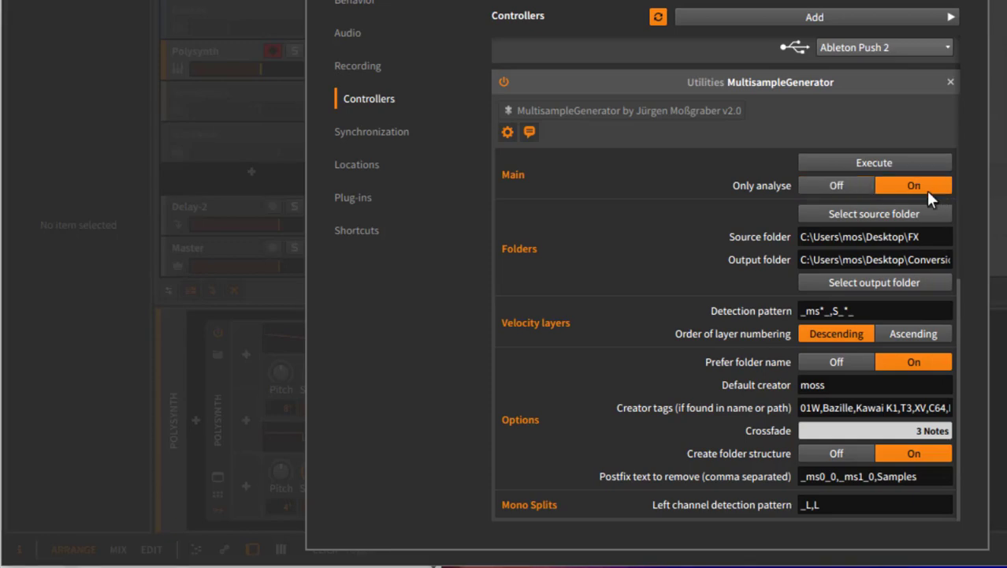
{"action": "left_click", "coordinate": [864, 190]}
{"action": "left_click", "coordinate": [894, 215]}
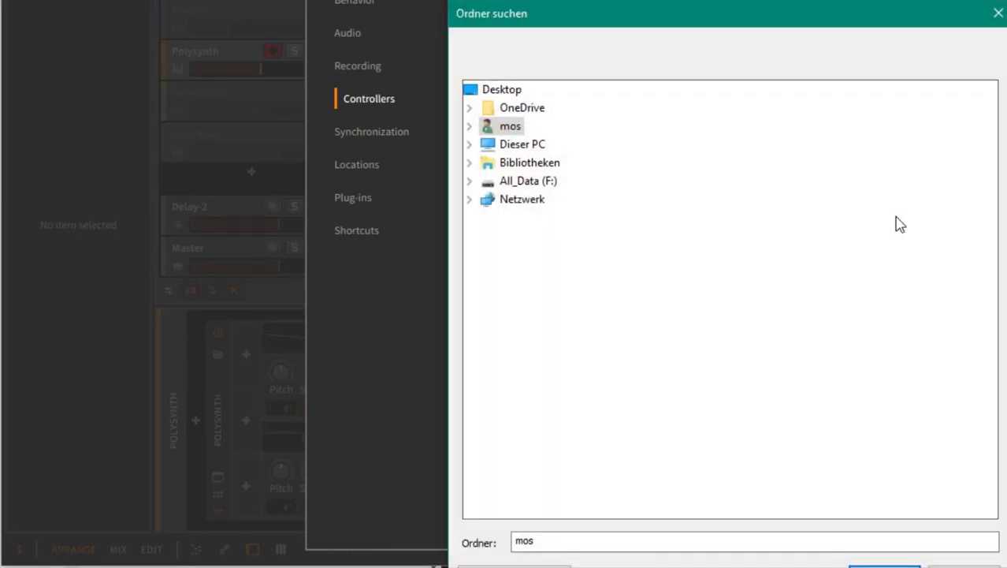
{"action": "left_click", "coordinate": [605, 201]}
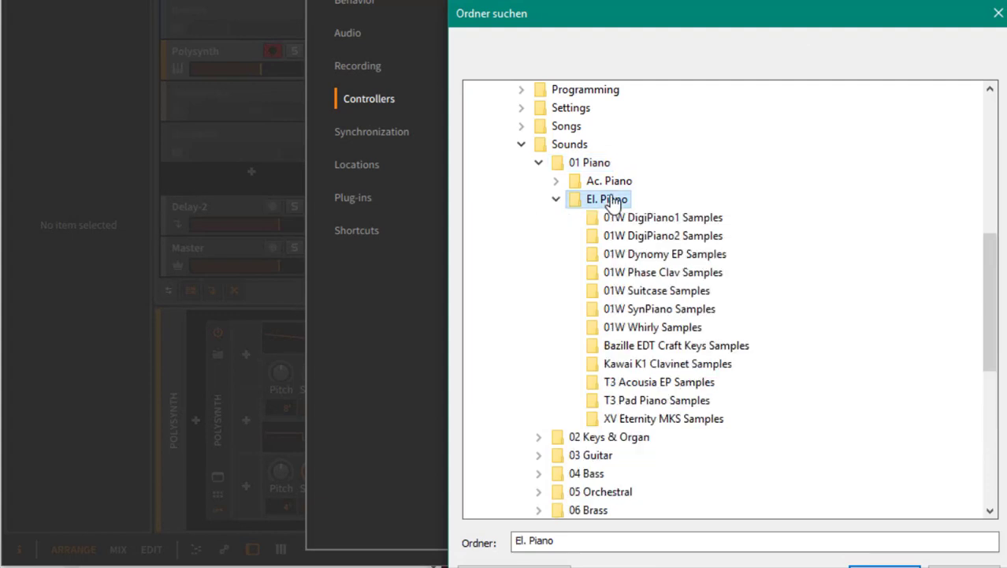
{"action": "key", "text": "Return"}
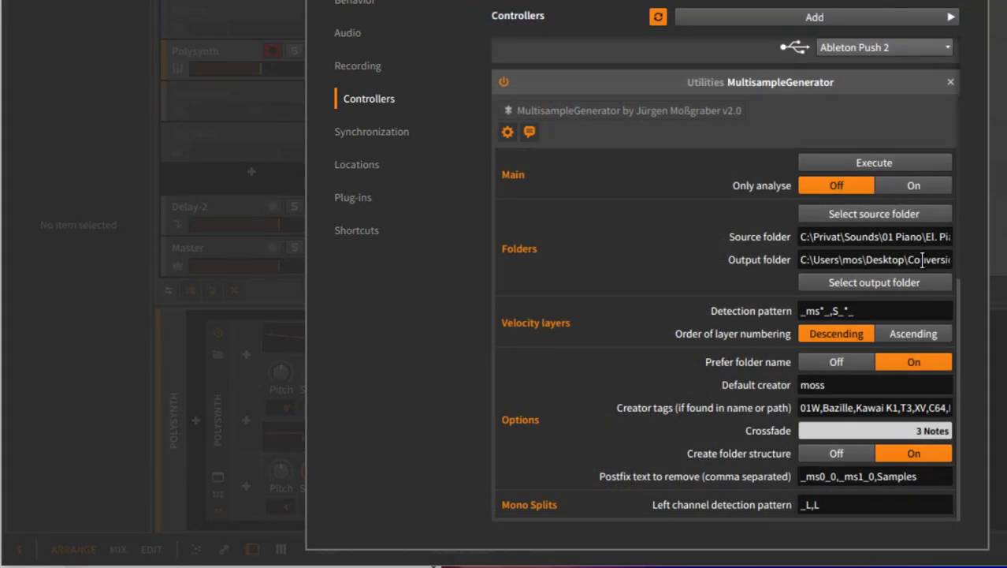
{"action": "left_click", "coordinate": [911, 184]}
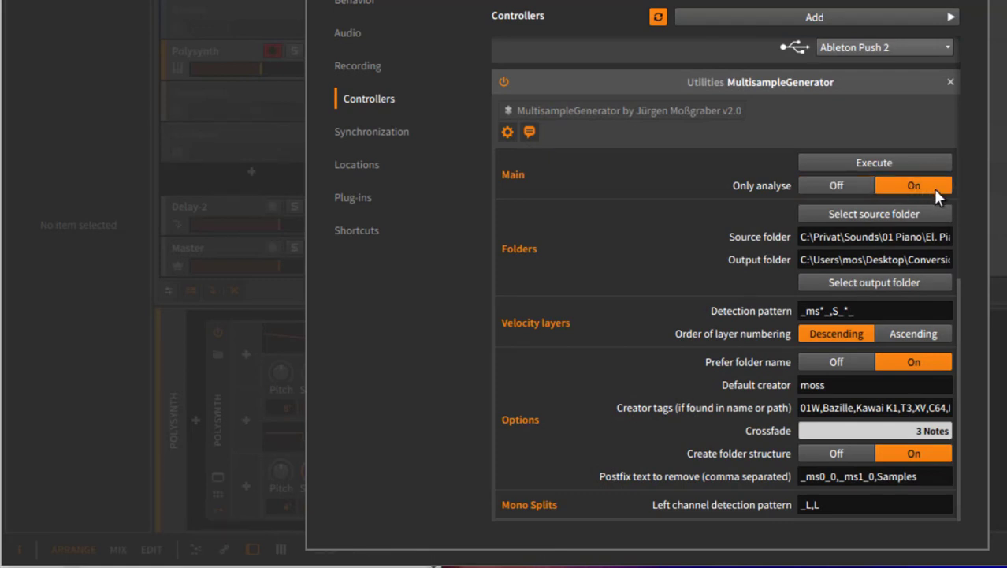
Run the analysis and read the enlarged MultisampleGenerator log showing 3 velocity layers detected.
{"action": "left_click", "coordinate": [903, 163]}
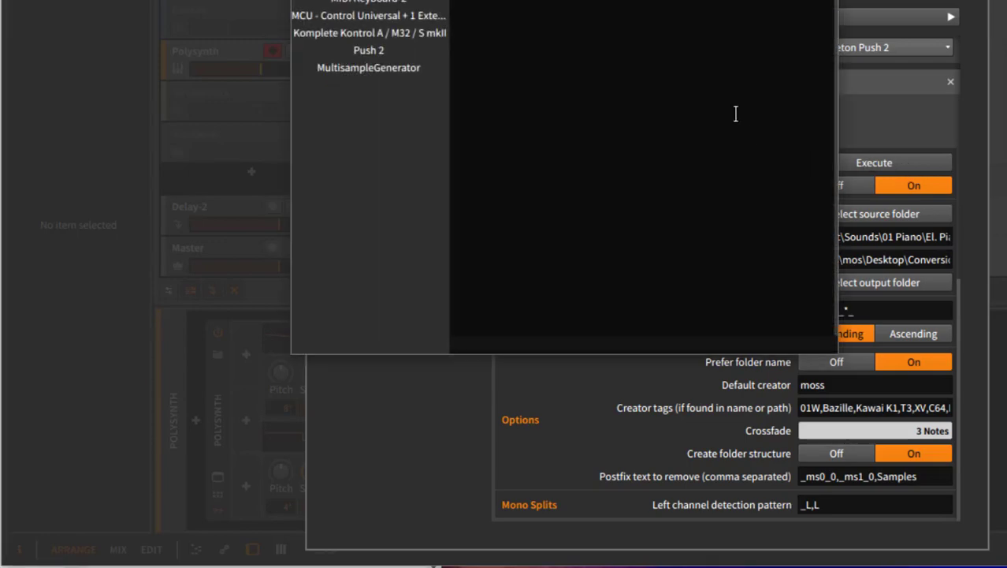
{"action": "left_click", "coordinate": [347, 68]}
{"action": "left_click_drag", "start_coordinate": [380, 0], "coordinate": [129, 2]}
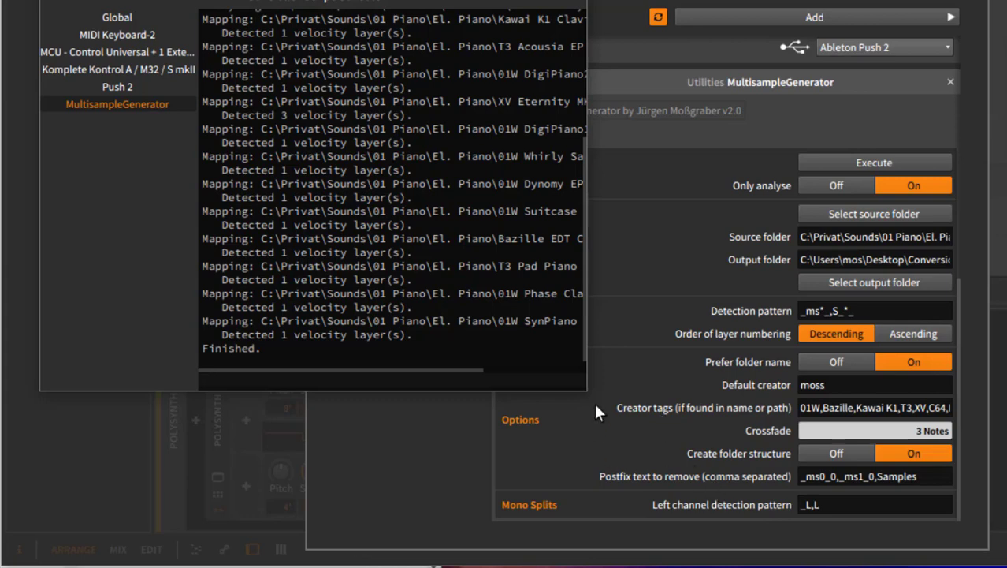
{"action": "left_click_drag", "start_coordinate": [585, 389], "coordinate": [908, 555]}
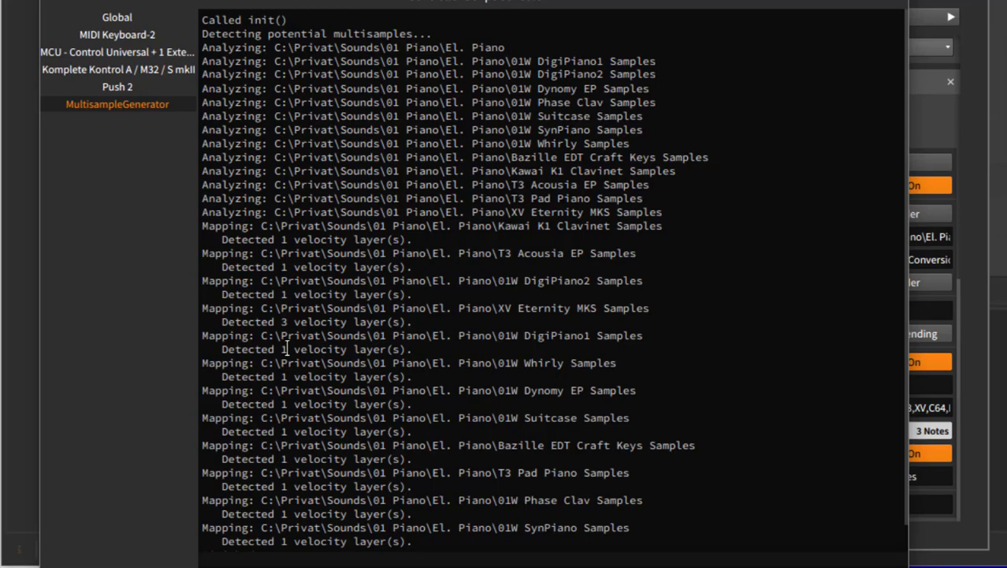
{"action": "left_click_drag", "start_coordinate": [285, 321], "coordinate": [277, 322]}
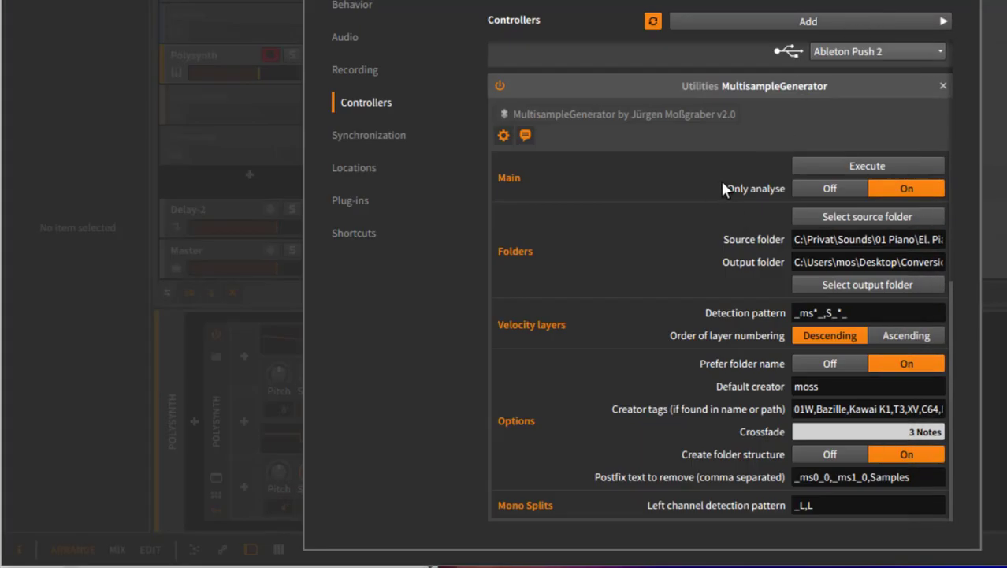
Switch Only analyse off, execute the conversion, and check the MultisampleGenerator log in the script console.
{"action": "left_click", "coordinate": [852, 189]}
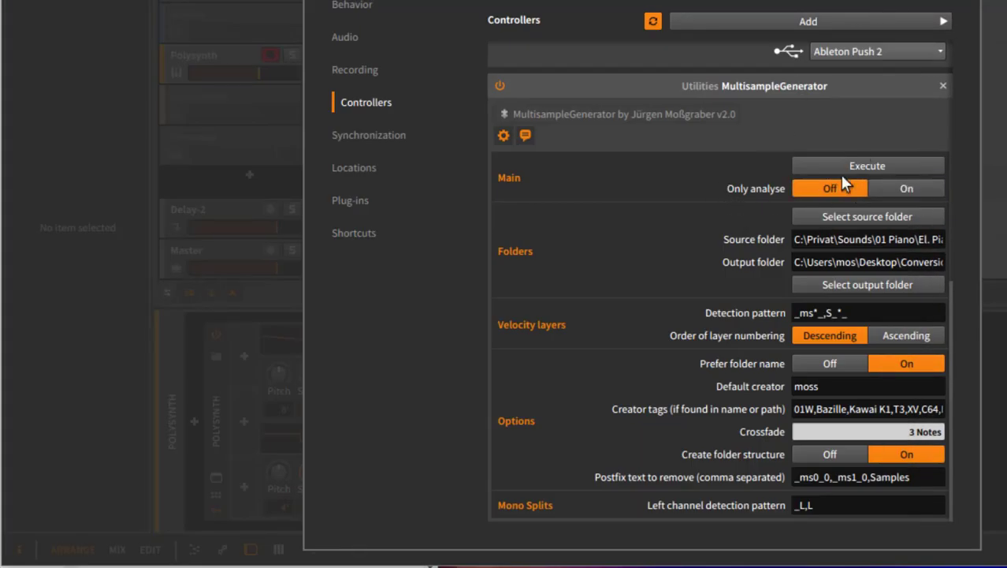
{"action": "left_click", "coordinate": [846, 164]}
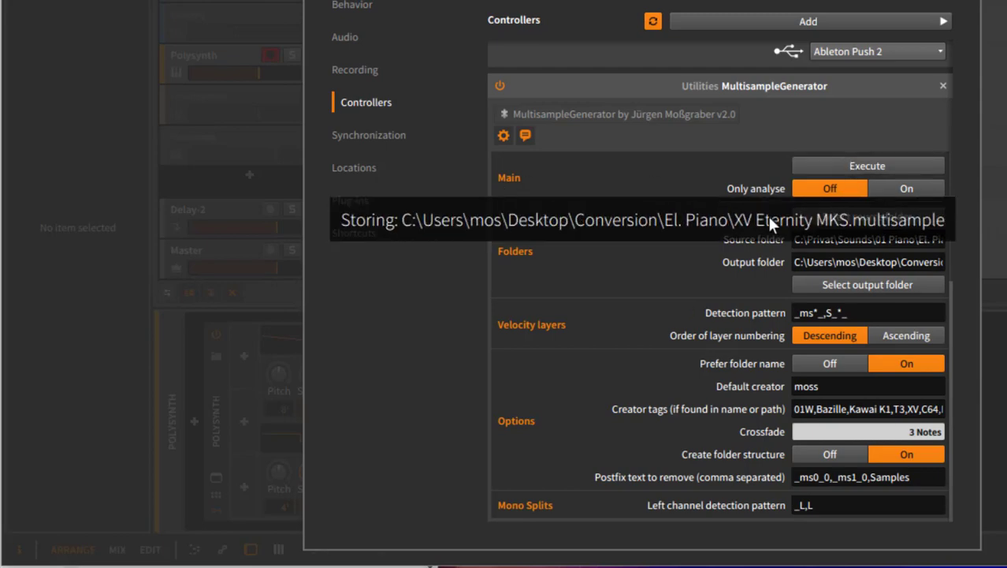
{"action": "key", "text": "ctrl+alt+j"}
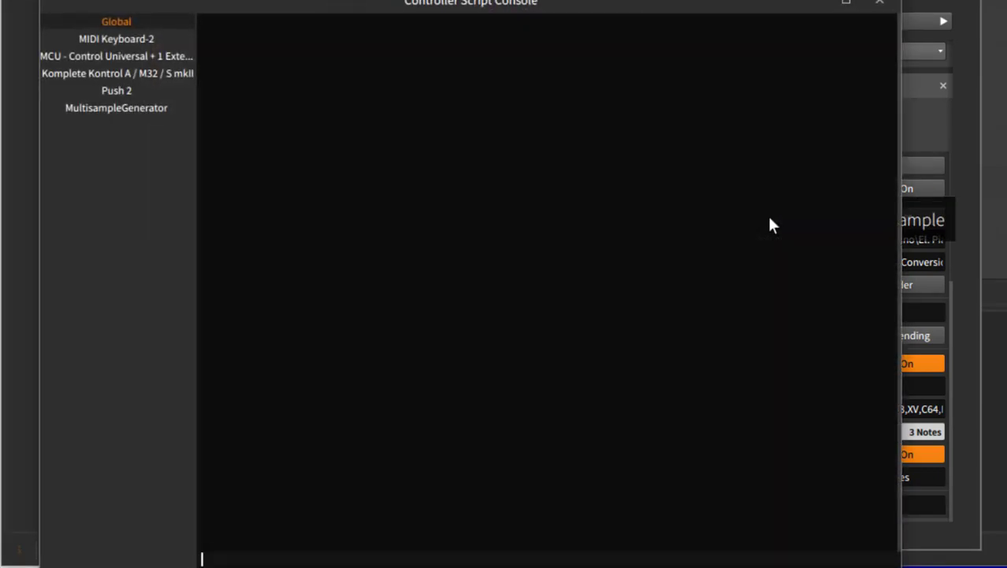
{"action": "left_click", "coordinate": [116, 107]}
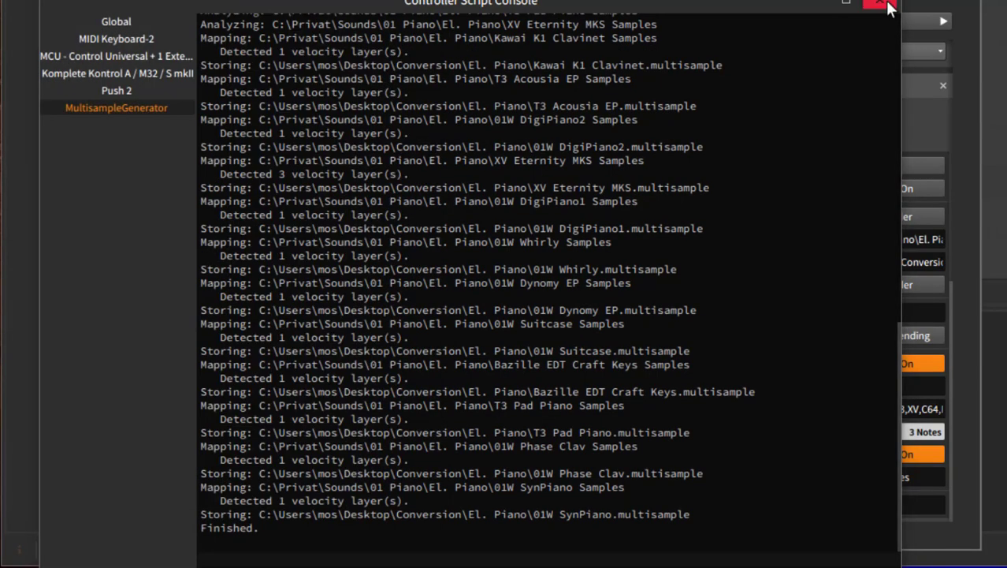
{"action": "left_click", "coordinate": [886, 6]}
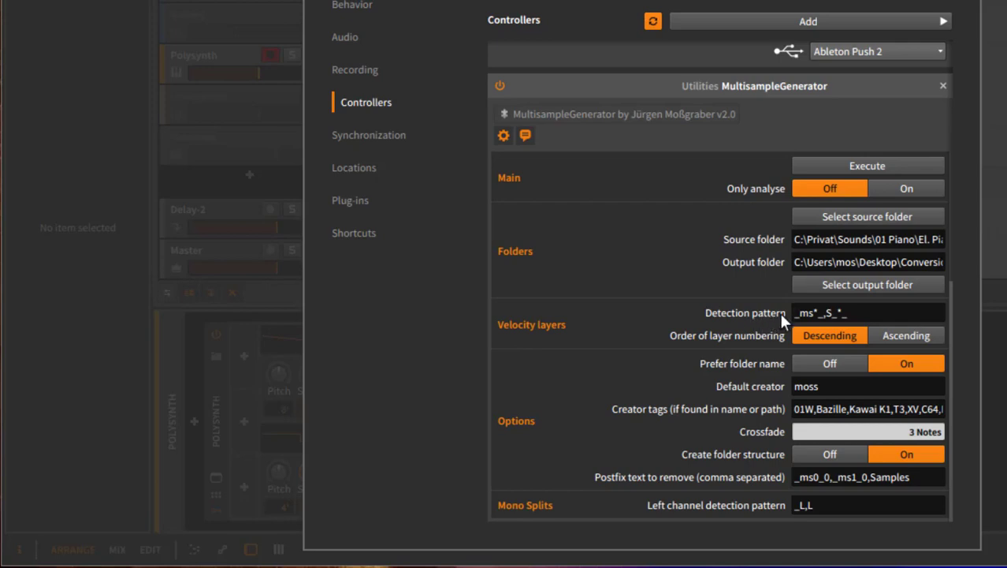
{"action": "left_click", "coordinate": [873, 313]}
{"action": "left_click_drag", "start_coordinate": [826, 313], "coordinate": [850, 313]}
{"action": "key", "text": "alt+Tab"}
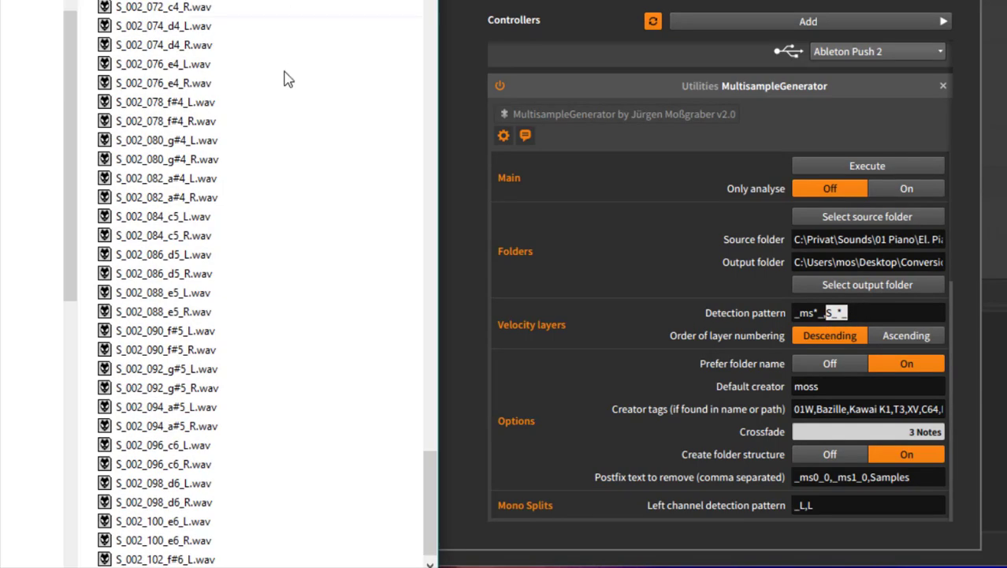
{"action": "scroll", "coordinate": [345, 366], "scroll_direction": "up", "scroll_amount": 20}
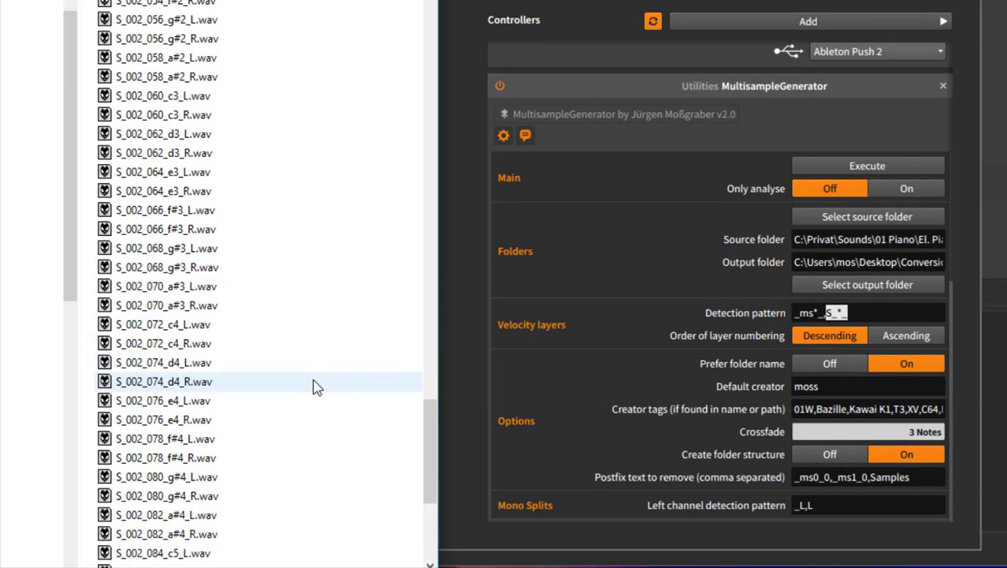
{"action": "scroll", "coordinate": [312, 402], "scroll_direction": "up", "scroll_amount": 20}
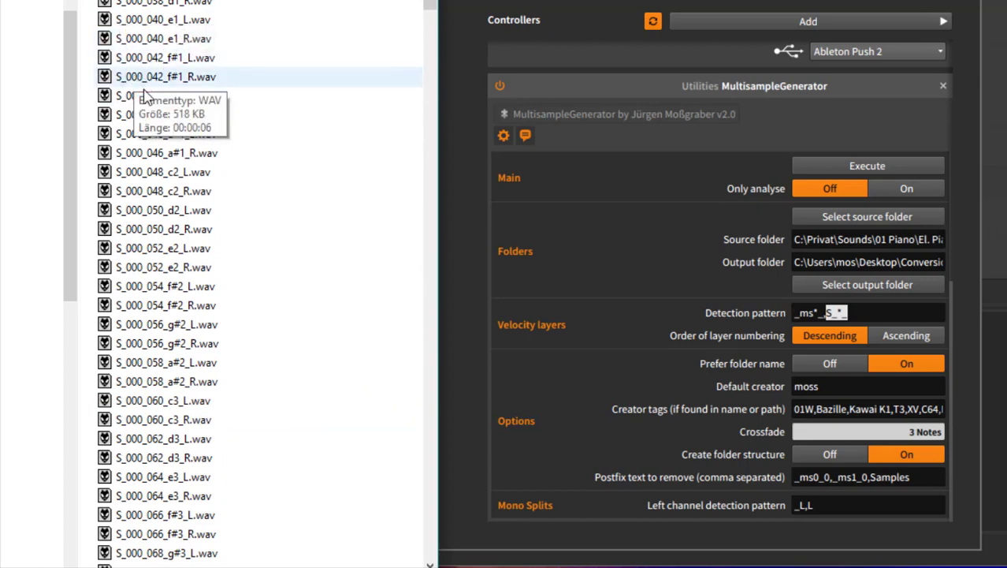
{"action": "left_click_drag", "start_coordinate": [430, 7], "coordinate": [445, 151]}
{"action": "scroll", "coordinate": [134, 227], "scroll_direction": "down", "scroll_amount": 20}
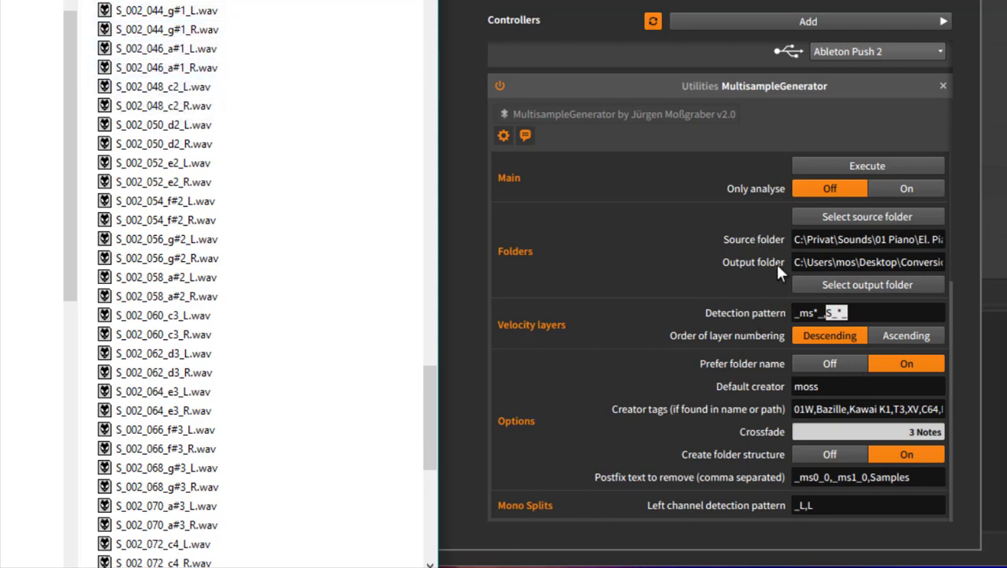
{"action": "left_click", "coordinate": [828, 313]}
{"action": "left_click_drag", "start_coordinate": [826, 313], "coordinate": [842, 313]}
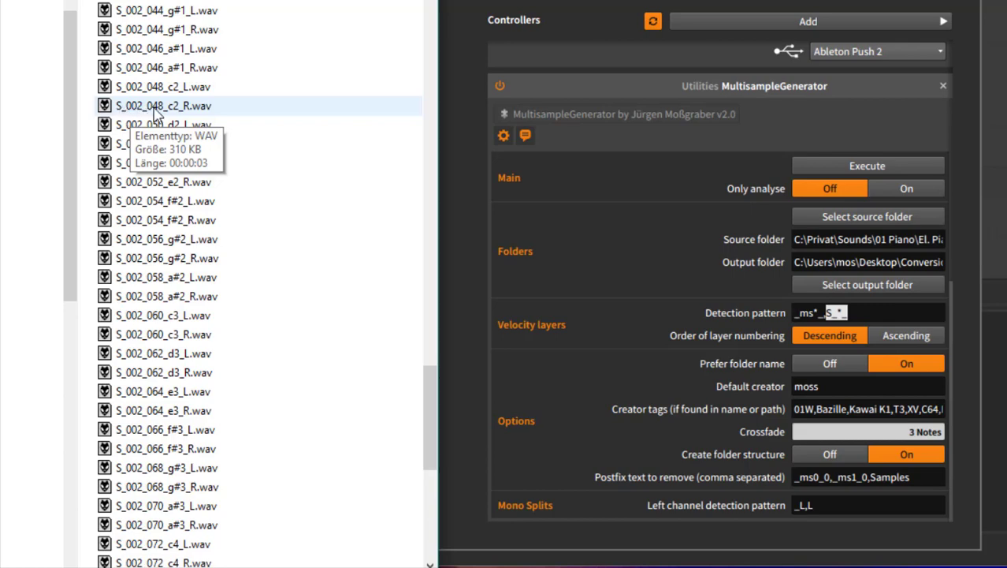
{"action": "scroll", "coordinate": [183, 358], "scroll_direction": "down", "scroll_amount": 10}
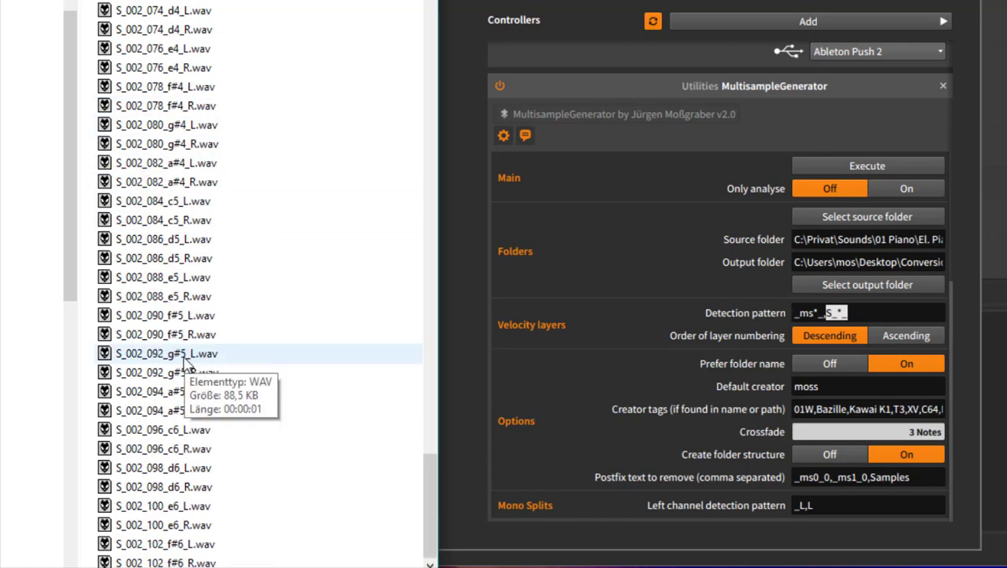
{"action": "scroll", "coordinate": [142, 284], "scroll_direction": "up", "scroll_amount": 18}
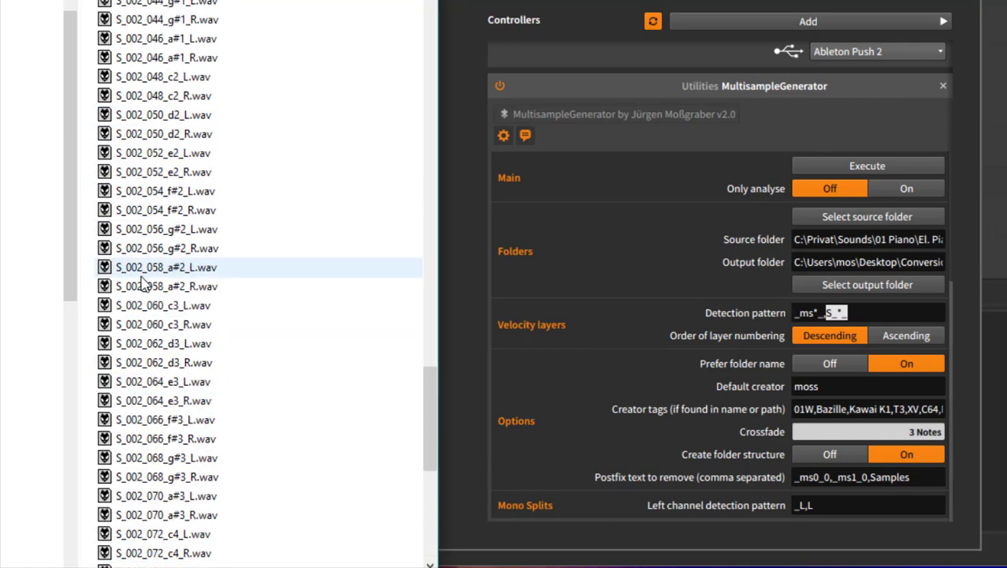
{"action": "scroll", "coordinate": [142, 282], "scroll_direction": "up", "scroll_amount": 7}
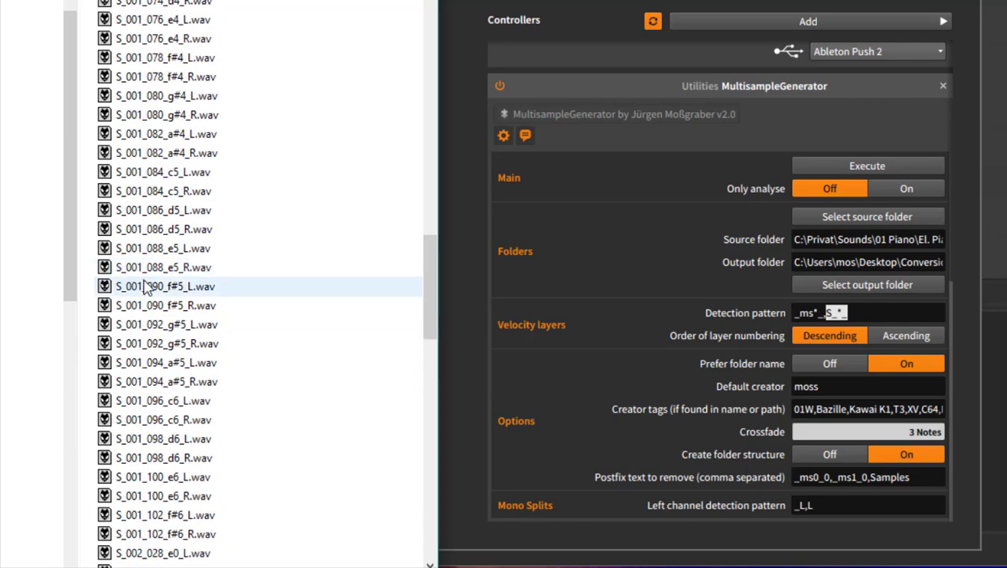
{"action": "scroll", "coordinate": [143, 284], "scroll_direction": "down", "scroll_amount": 20}
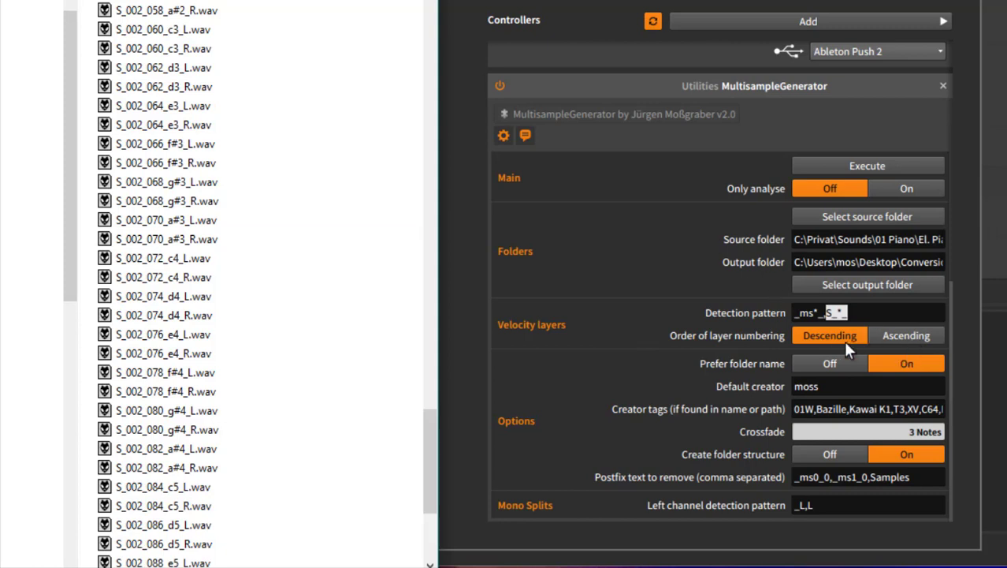
{"action": "left_click", "coordinate": [150, 429]}
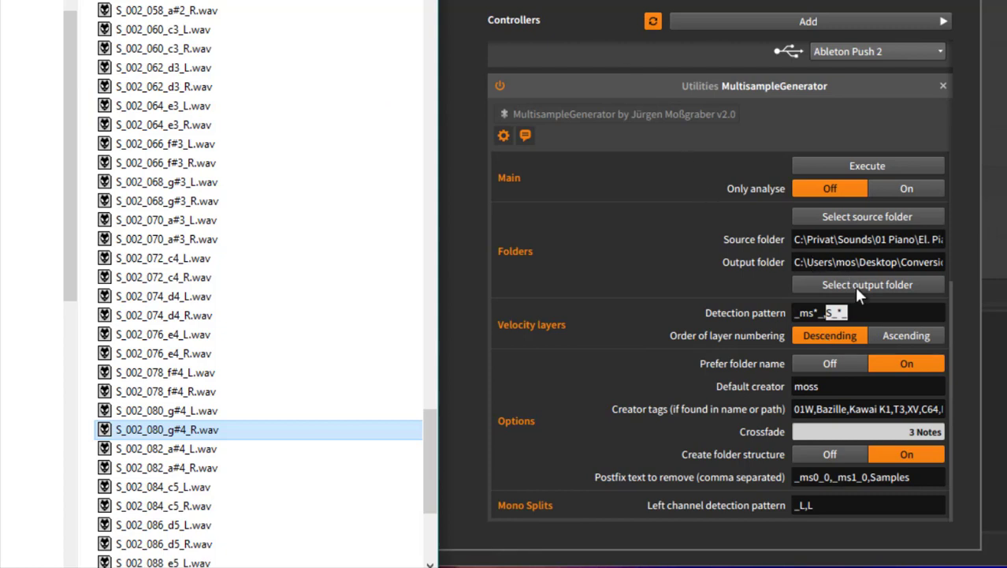
Run the conversion, then drag XV Eternity MKS.multisample from the El. Piano output folder into the project.
{"action": "left_click", "coordinate": [893, 165]}
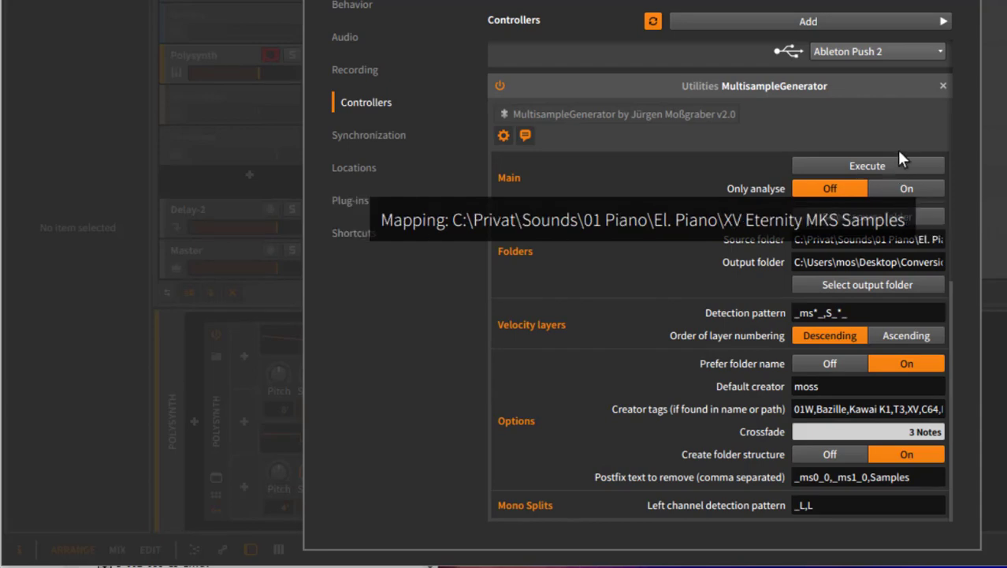
{"action": "key", "text": "Escape"}
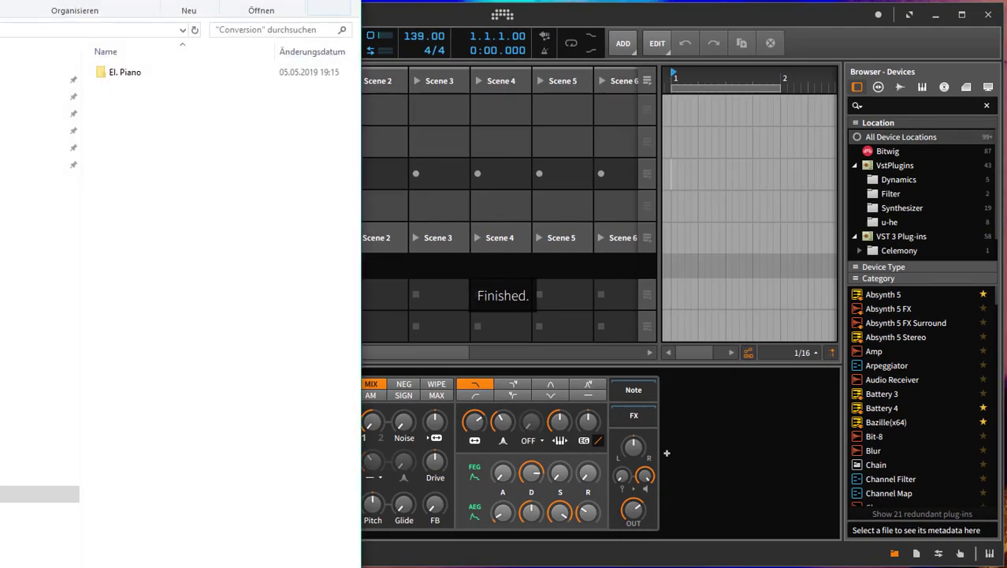
{"action": "double_click", "coordinate": [118, 71]}
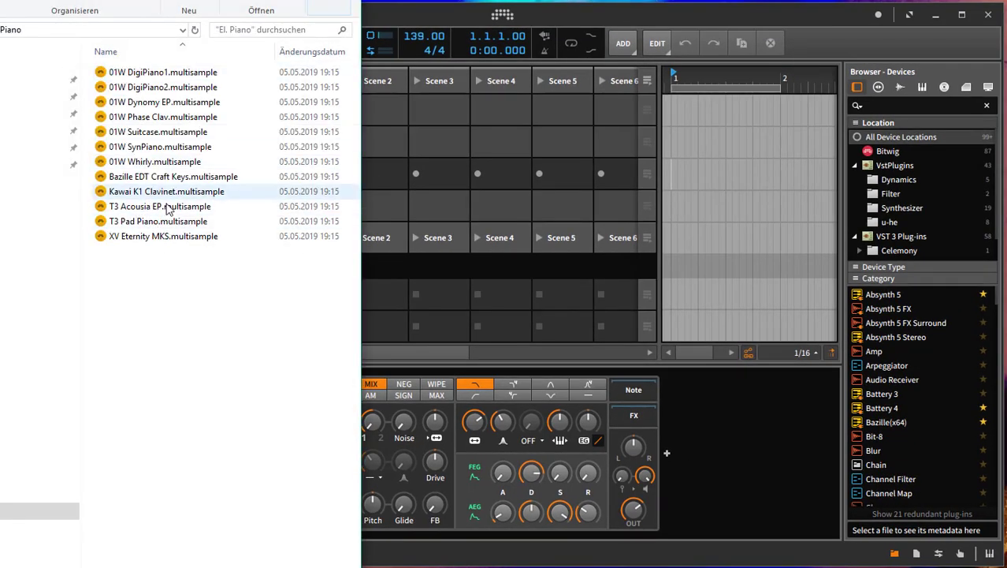
{"action": "left_click", "coordinate": [157, 237]}
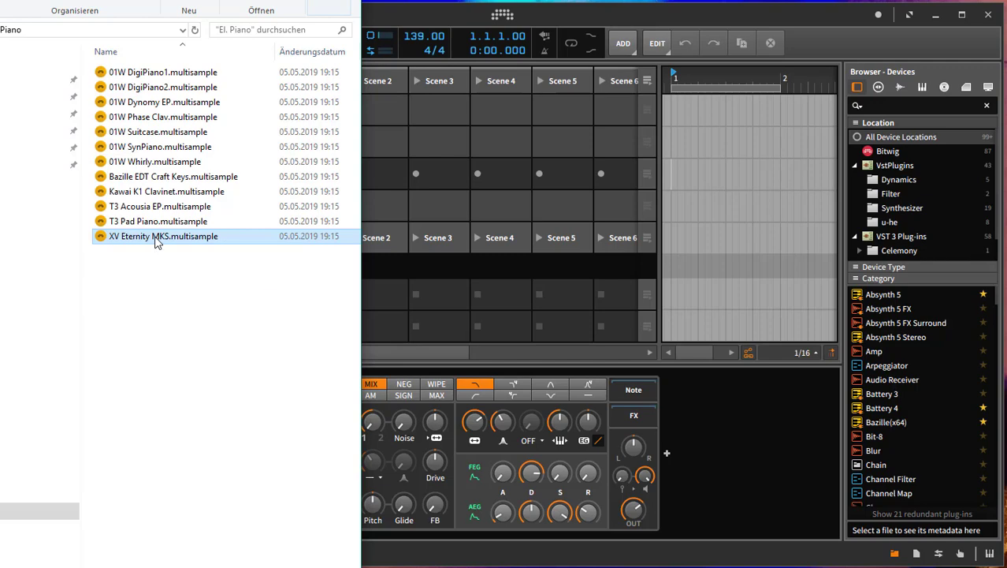
{"action": "left_click_drag", "start_coordinate": [159, 243], "coordinate": [385, 337]}
{"action": "left_click", "coordinate": [380, 169]}
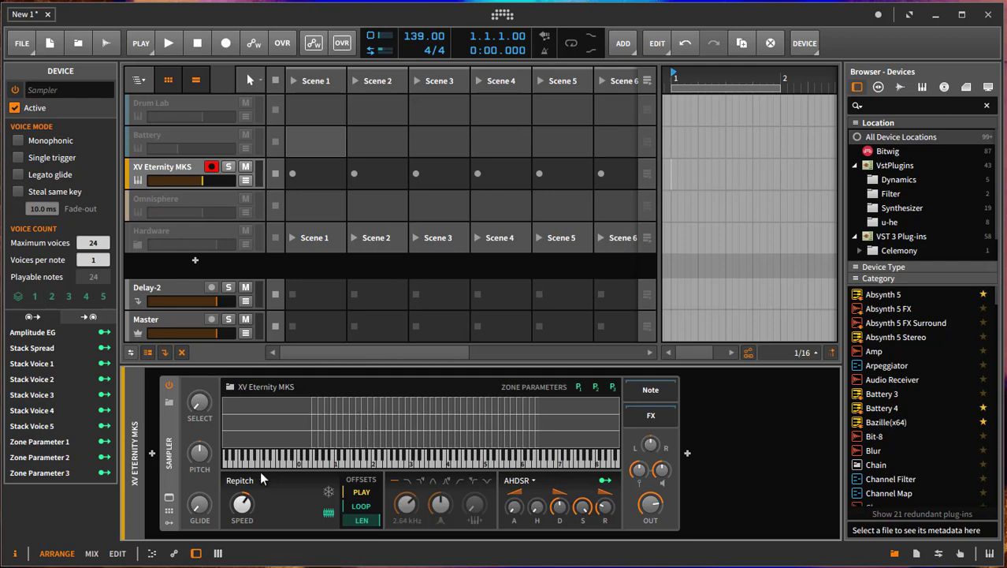
Expand the Sampler to show the XV Eternity MKS key and velocity zone map.
{"action": "left_click", "coordinate": [172, 500]}
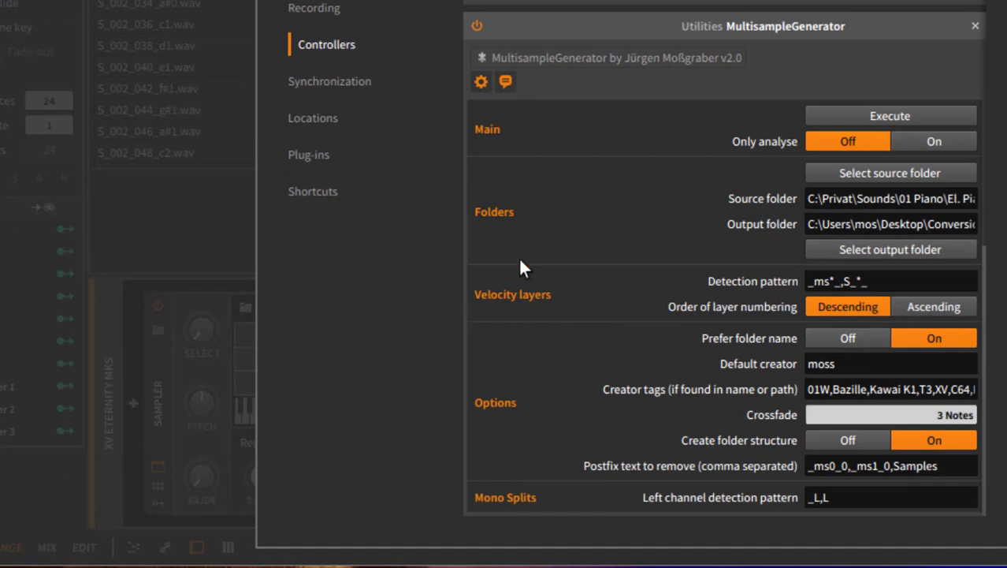
Select the paired S_002_064_e3_L.wav and S_002_064_e3_R.wav samples in the folder list.
{"action": "key", "text": "alt+Tab"}
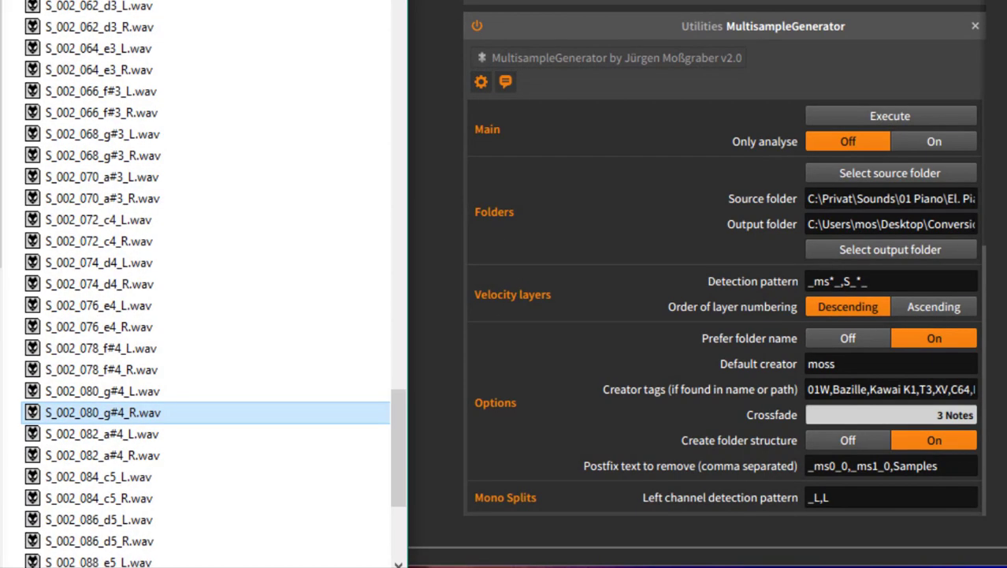
{"action": "left_click", "coordinate": [166, 64]}
{"action": "left_click", "coordinate": [155, 52]}
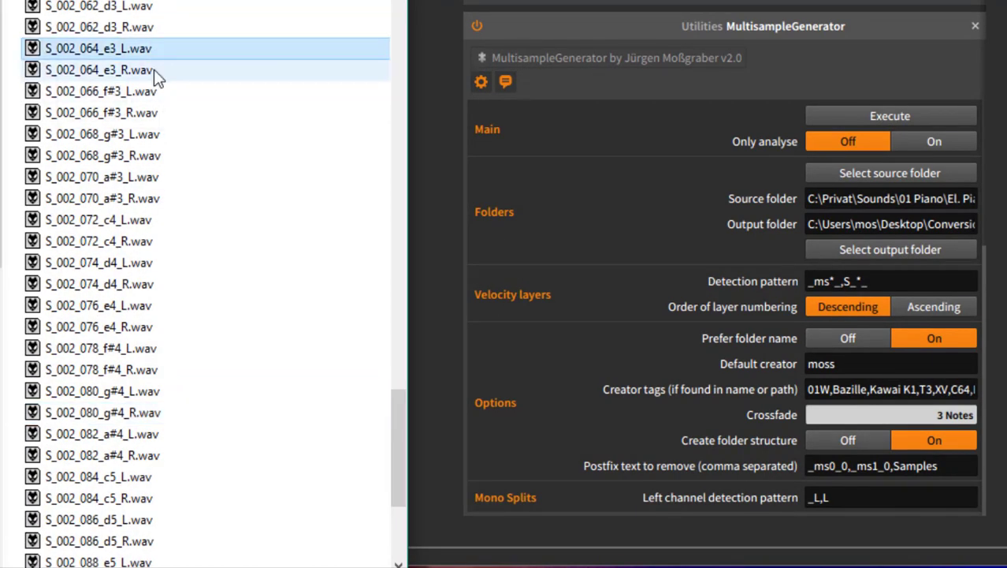
{"action": "left_click", "coordinate": [153, 70]}
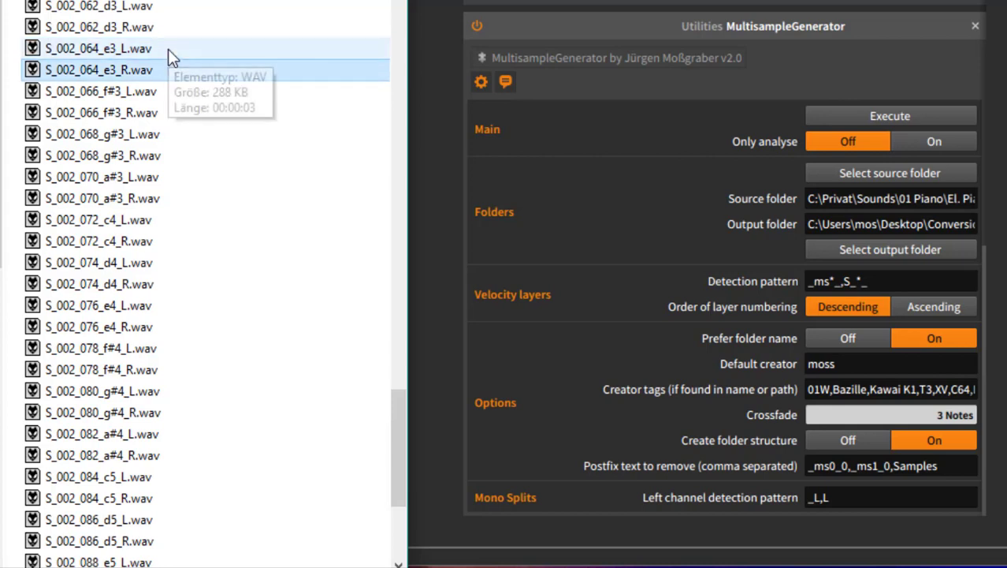
{"action": "left_click", "coordinate": [168, 49], "text": "ctrl"}
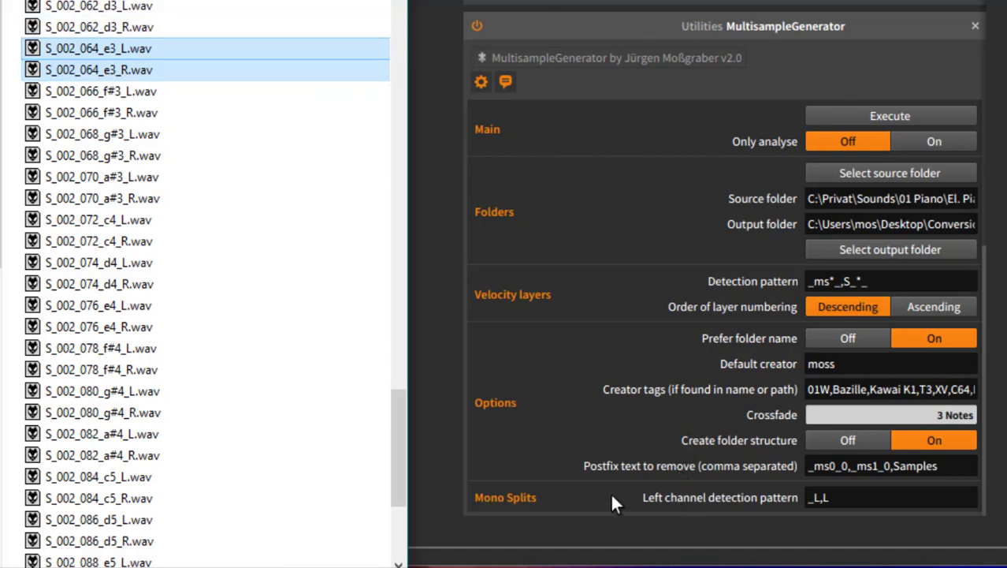
Edit the Left channel detection pattern to read _L,L.
{"action": "left_click", "coordinate": [891, 495]}
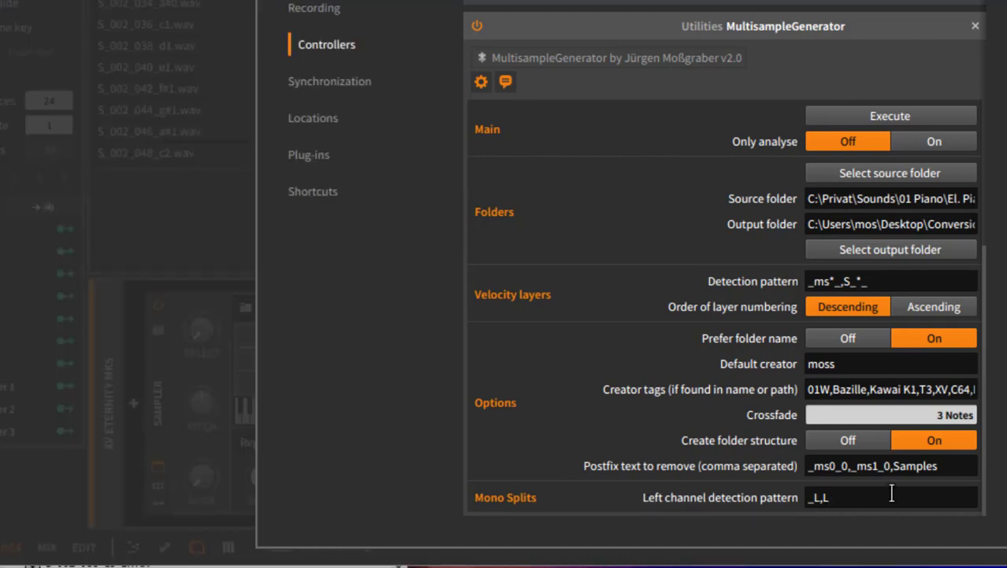
{"action": "key", "text": "Left"}
{"action": "key", "text": "Home"}
{"action": "key", "text": "shift+Right"}
{"action": "key", "text": "shift+Right"}
{"action": "key", "text": "Right"}
{"action": "type", "text": ","}
{"action": "key", "text": "Home"}
{"action": "key", "text": "alt+Tab"}
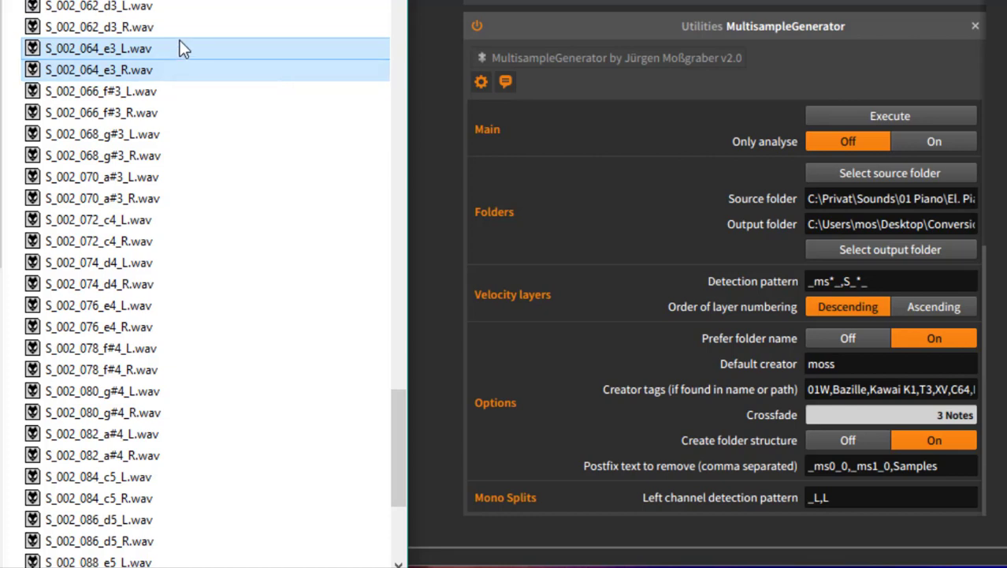
{"action": "left_click", "coordinate": [820, 493]}
{"action": "type", "text": ",L"}
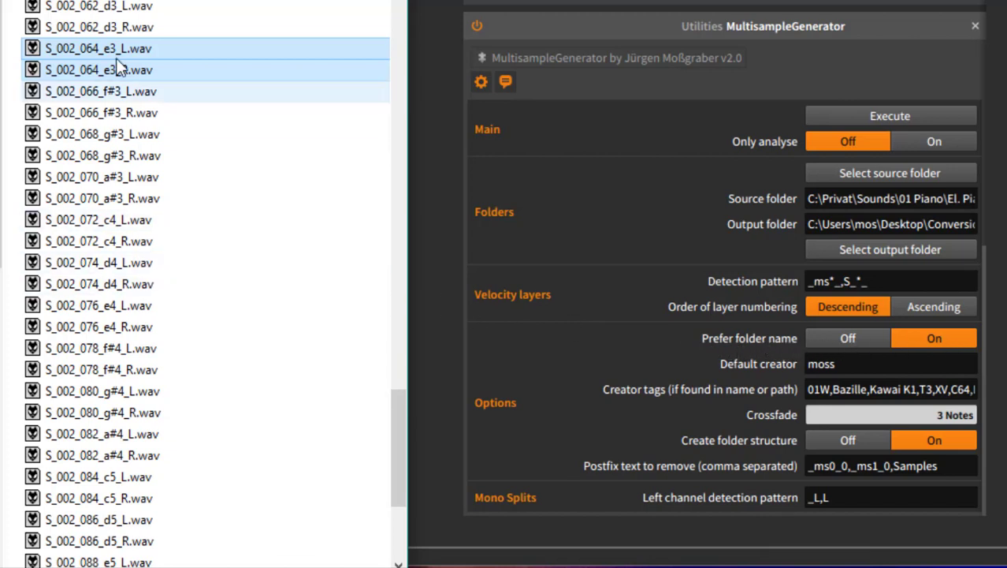
{"action": "left_click", "coordinate": [57, 50]}
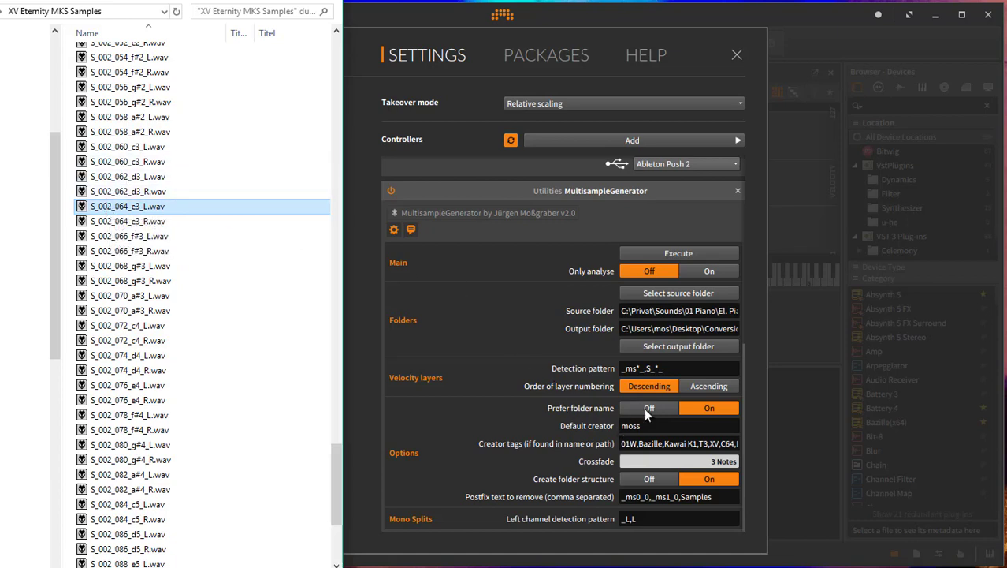
{"action": "left_click_drag", "start_coordinate": [10, 19], "coordinate": [96, 18]}
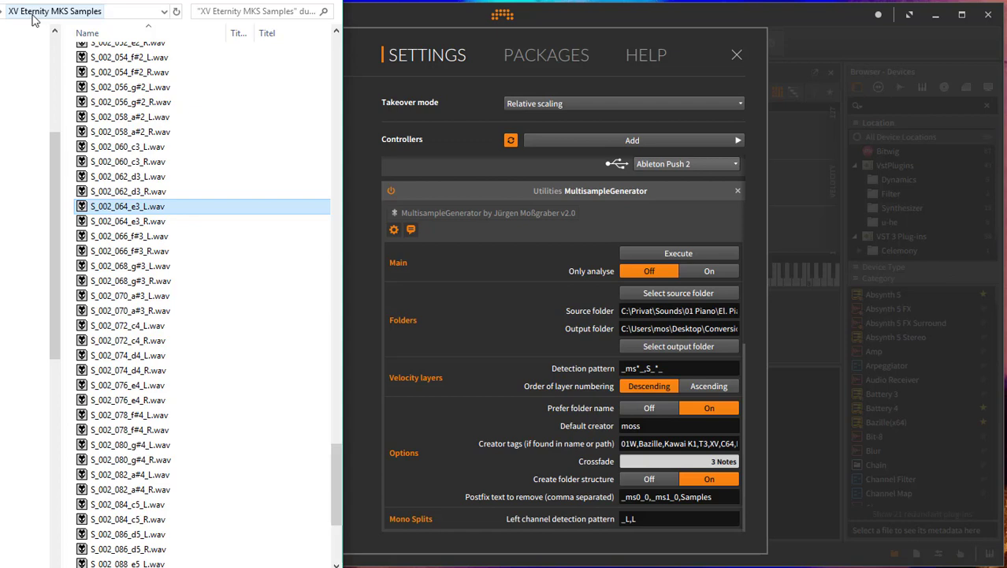
Highlight 'Samples' in the postfix text _ms0_0,_ms1_0,Samples, leaving the field unchanged.
{"action": "left_click", "coordinate": [112, 18]}
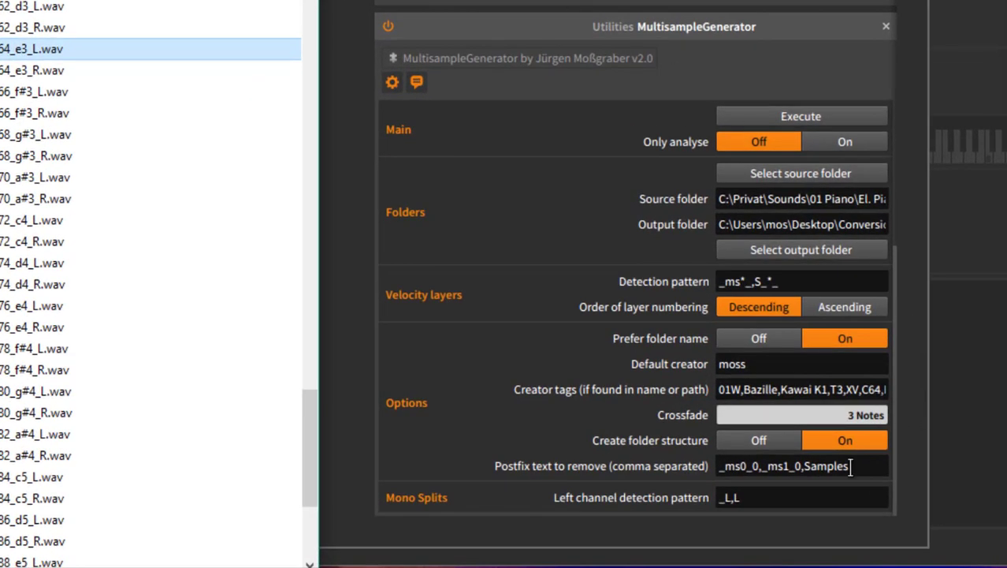
{"action": "left_click", "coordinate": [850, 466]}
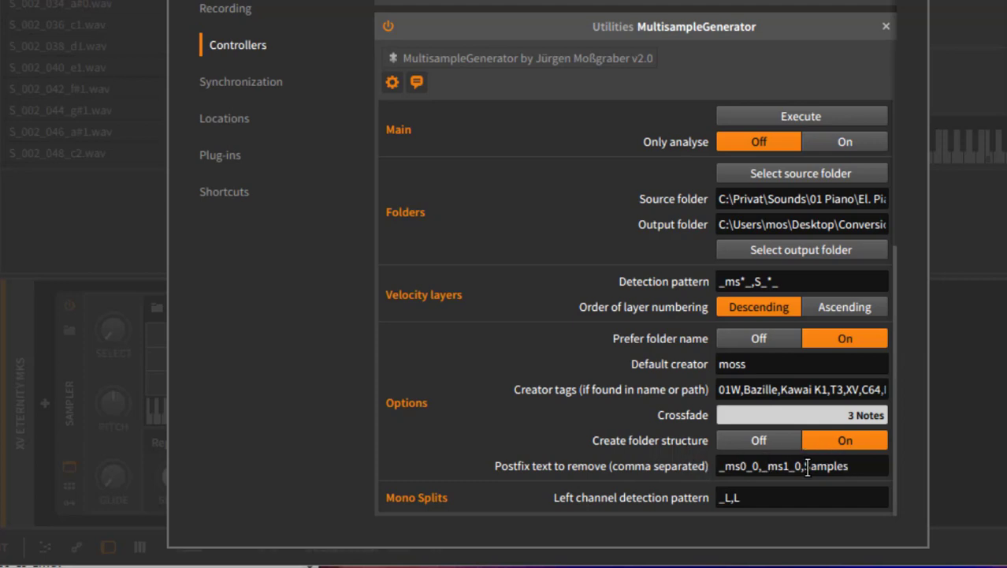
{"action": "left_click_drag", "start_coordinate": [807, 466], "coordinate": [855, 466]}
{"action": "left_click", "coordinate": [869, 464]}
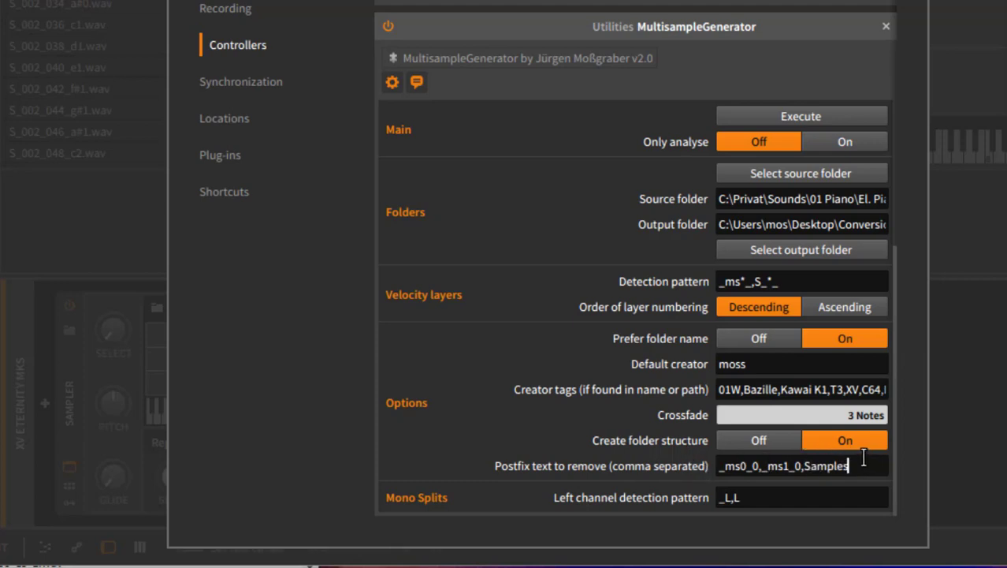